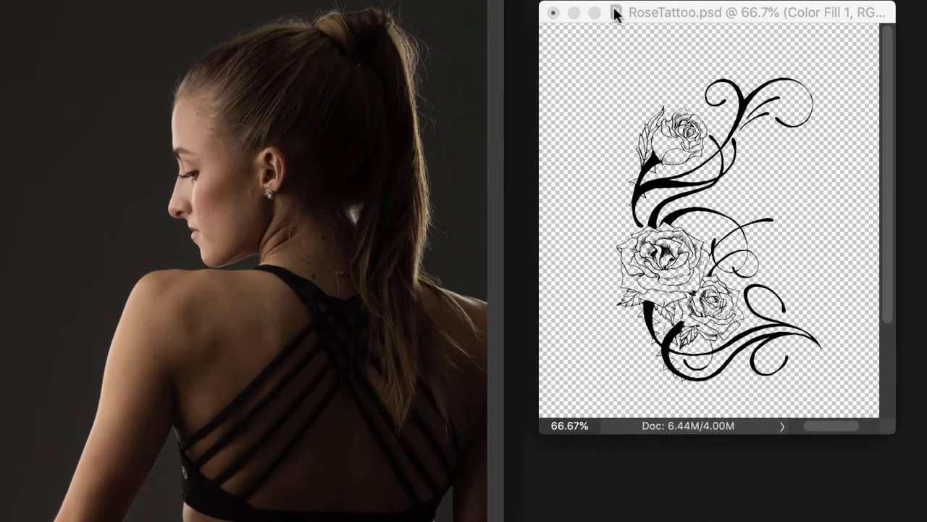
Move the RoseTattoo.psd window lower so it sits beside the model photo
drag(670, 16, 672, 57)
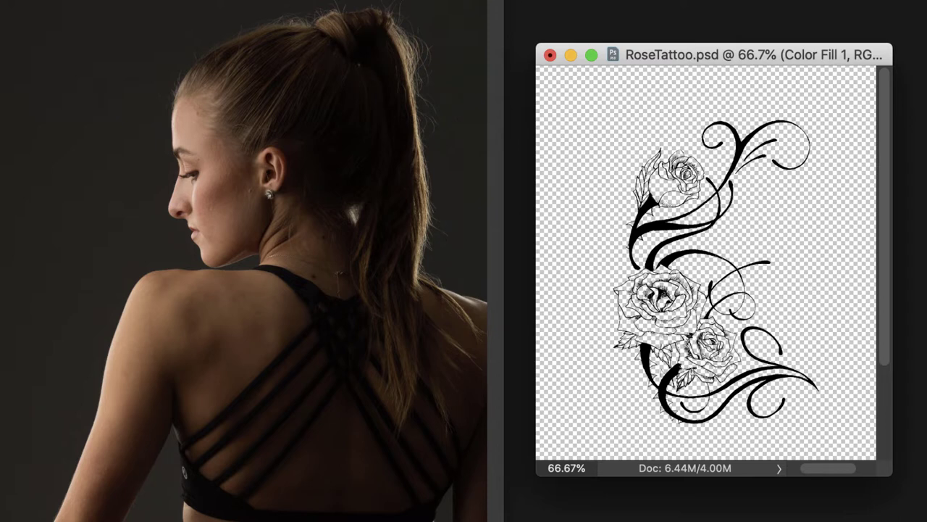
Drag the rose artwork into the model photo, dropping it over her left shoulder blade
drag(709, 54, 697, 44)
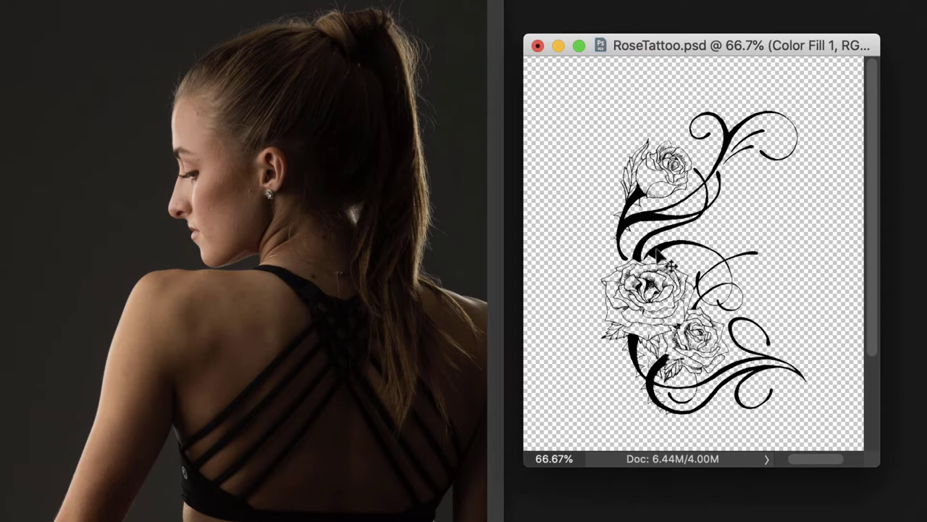
drag(668, 267, 202, 353)
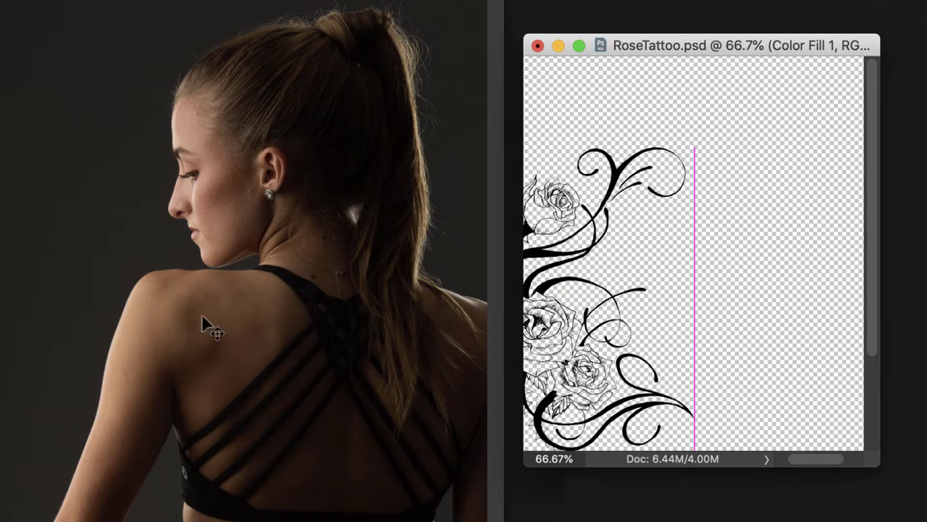
drag(202, 316, 206, 319)
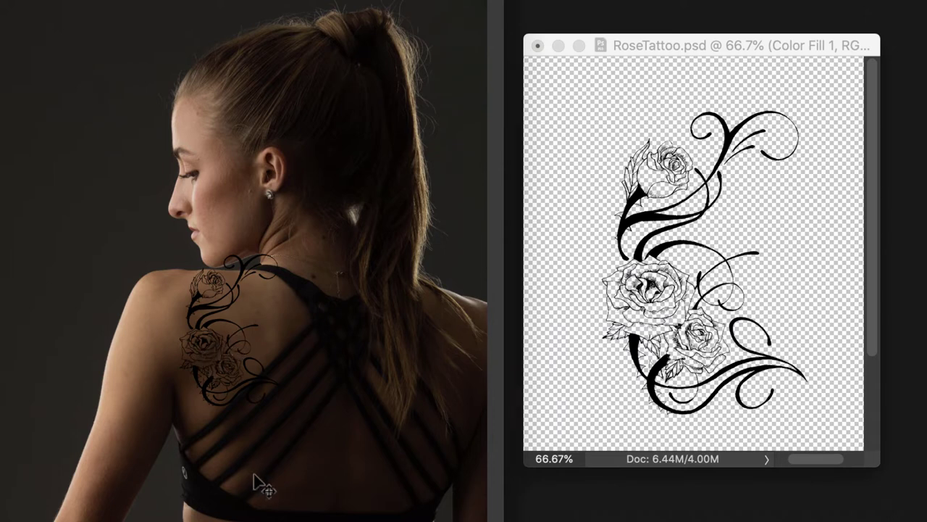
scroll(239, 260, right, 1)
scroll(464, 201, right, 1)
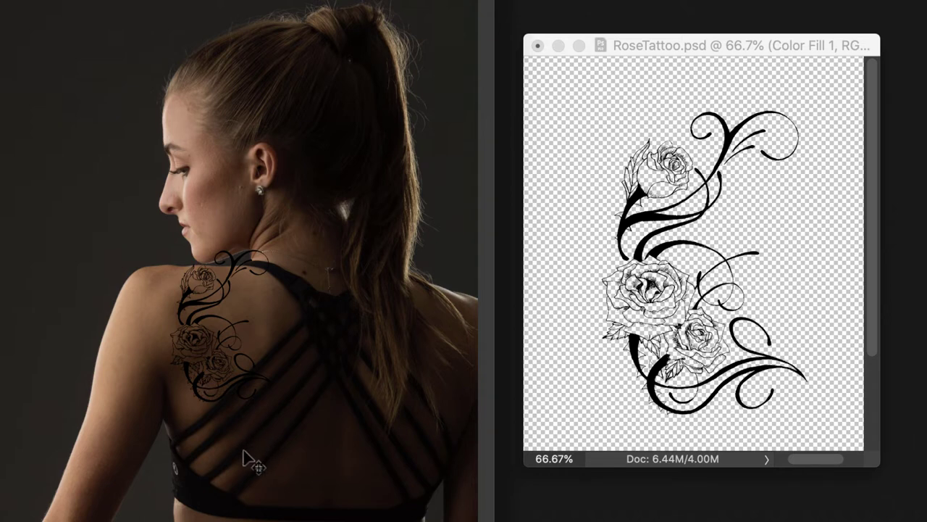
Free-transform the tattoo, rotating it about 48° clockwise and nudging it onto the shoulder blade
key(super+t)
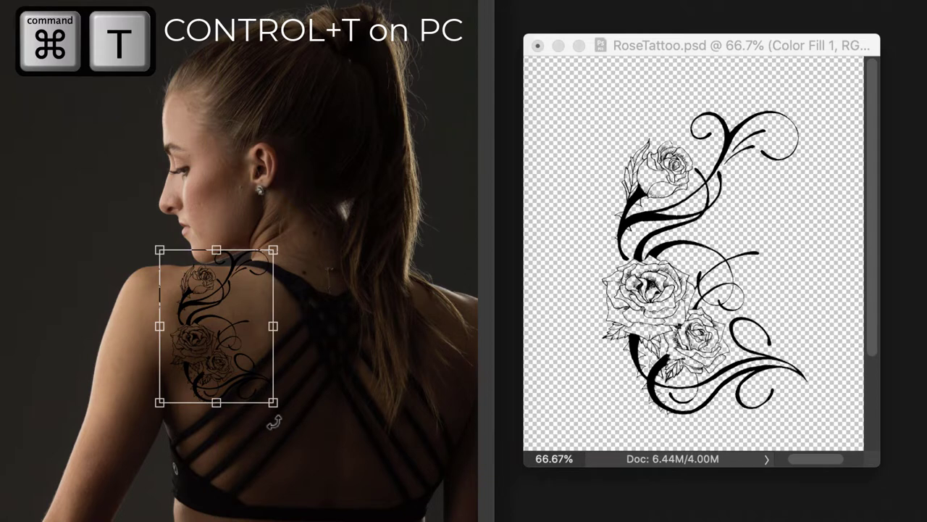
drag(273, 422, 203, 393)
drag(204, 354, 195, 354)
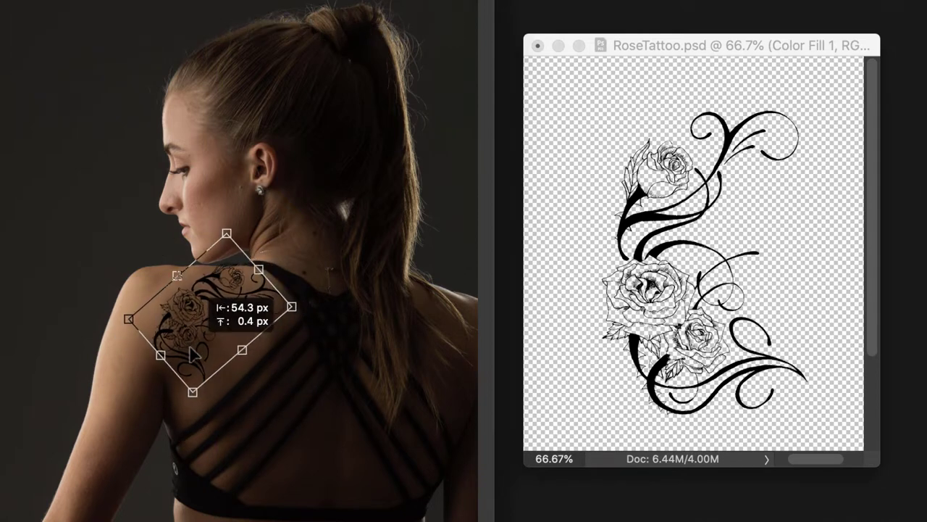
mouse_move(237, 330)
mouse_down()
mouse_move(244, 331)
mouse_move(234, 321)
mouse_up()
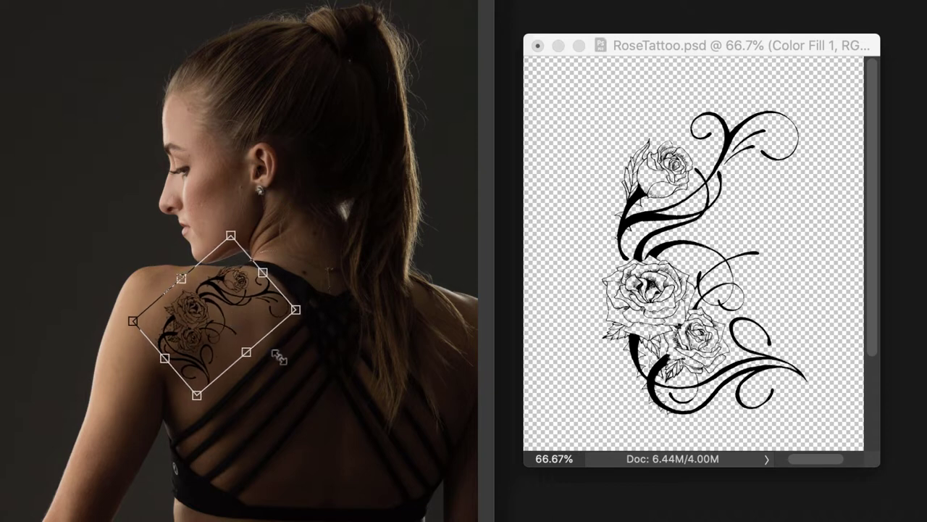
key(Return)
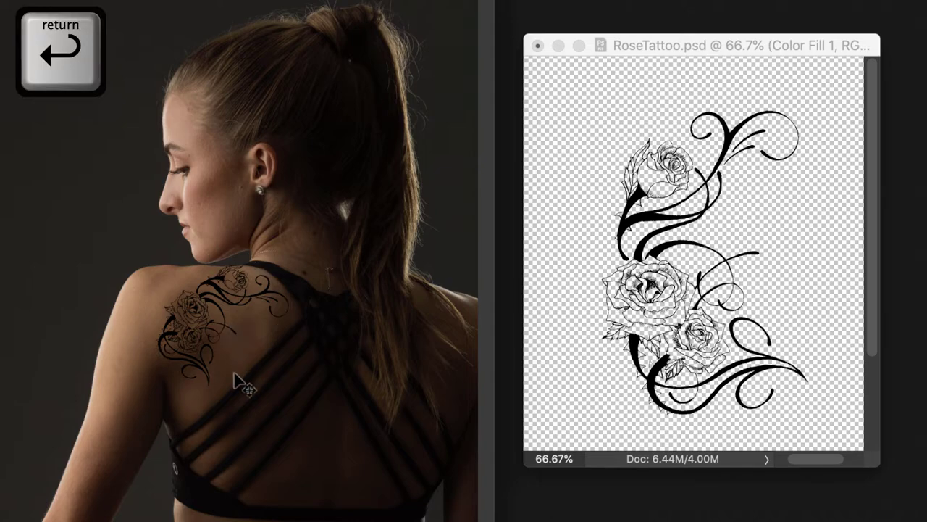
Zoom in repeatedly around the shoulder tattoo until the face and tattoo fill the view
click(243, 353)
click(464, 404)
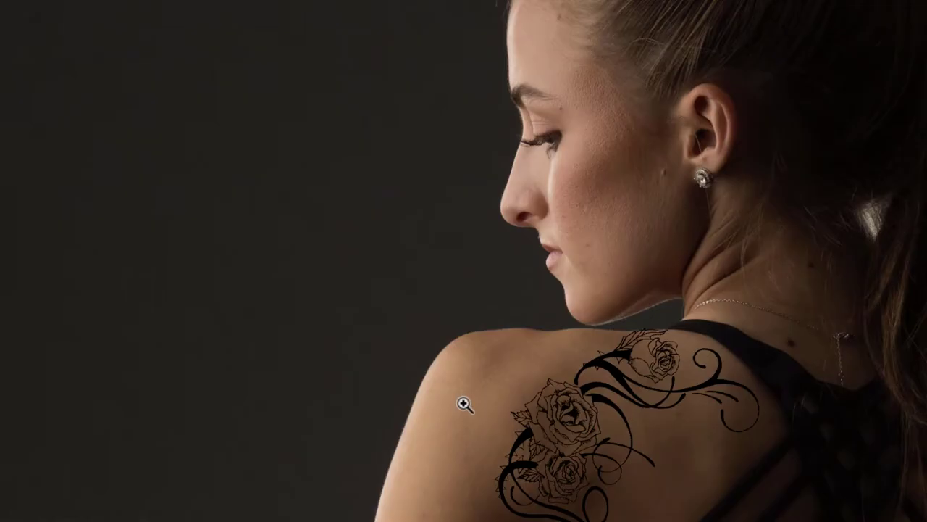
click(644, 431)
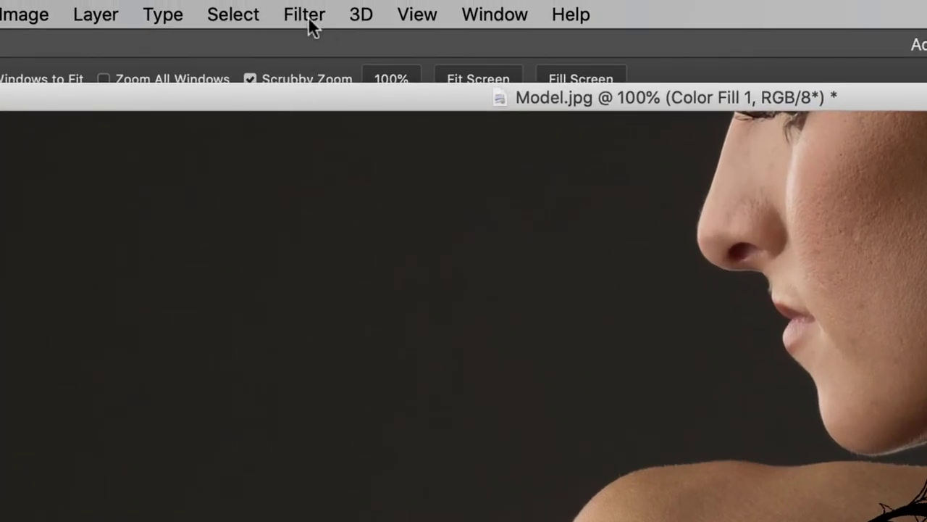
Open Liquify at 100% preview with the backdrop set to show only the Background layer
click(304, 16)
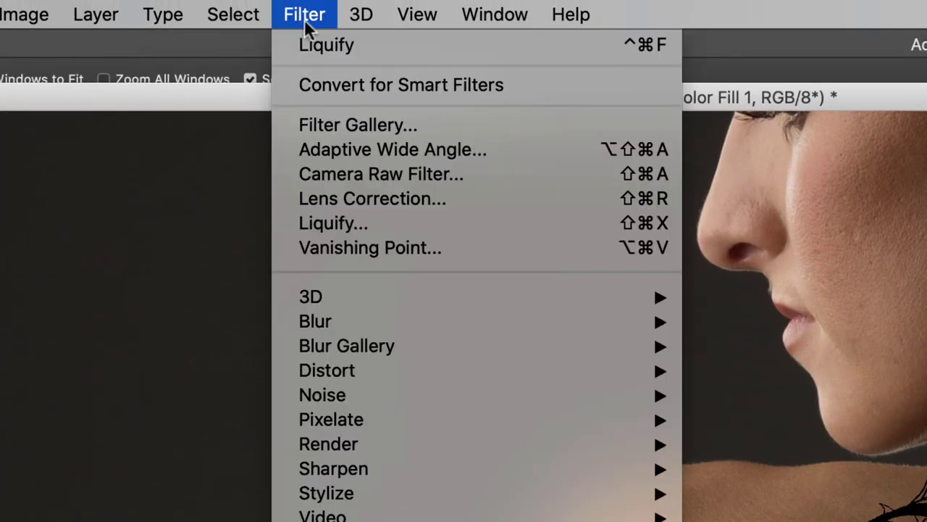
click(372, 224)
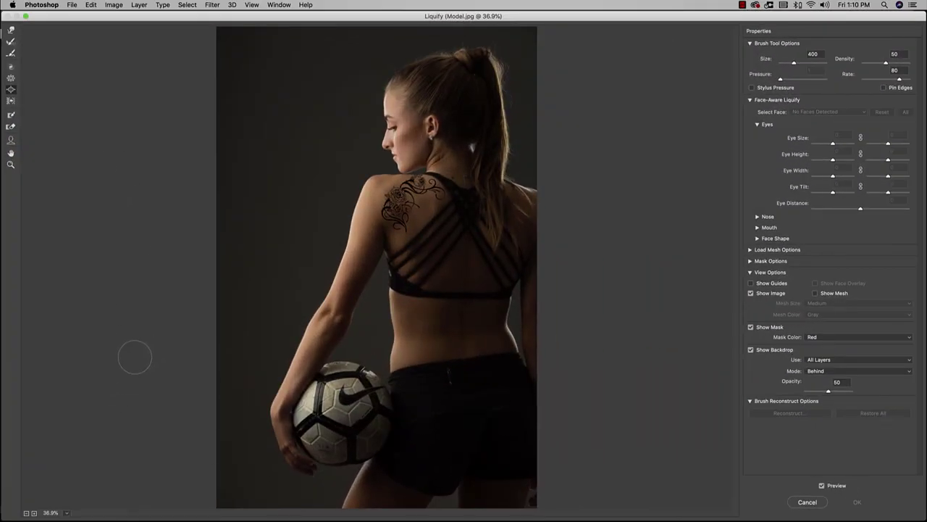
key(super+1)
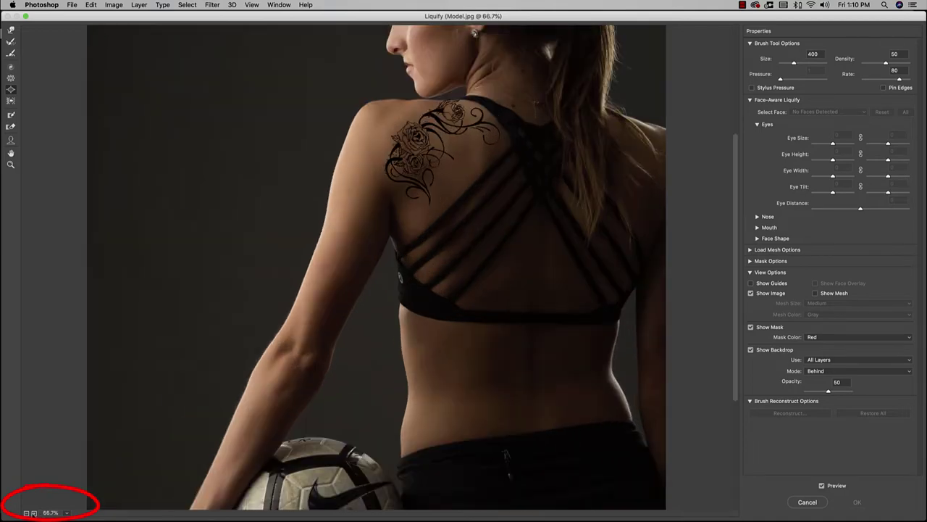
drag(440, 263, 394, 295)
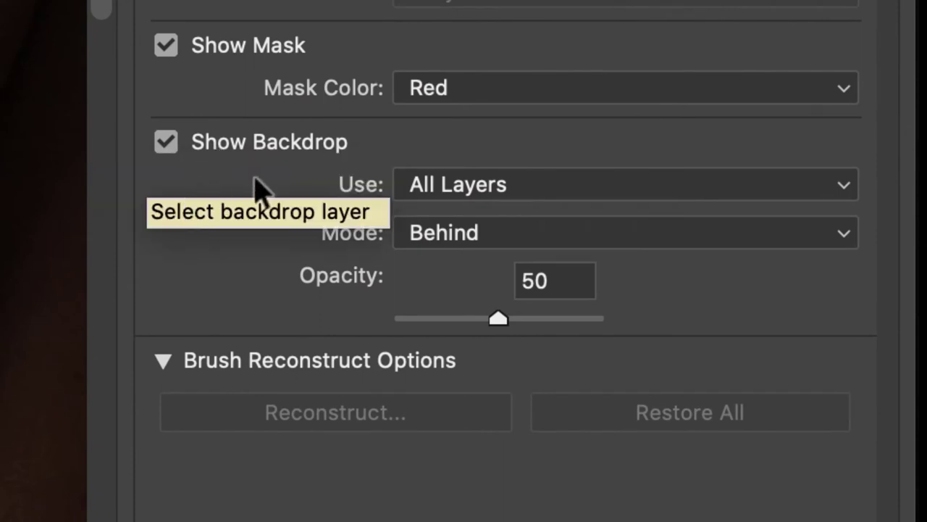
click(551, 190)
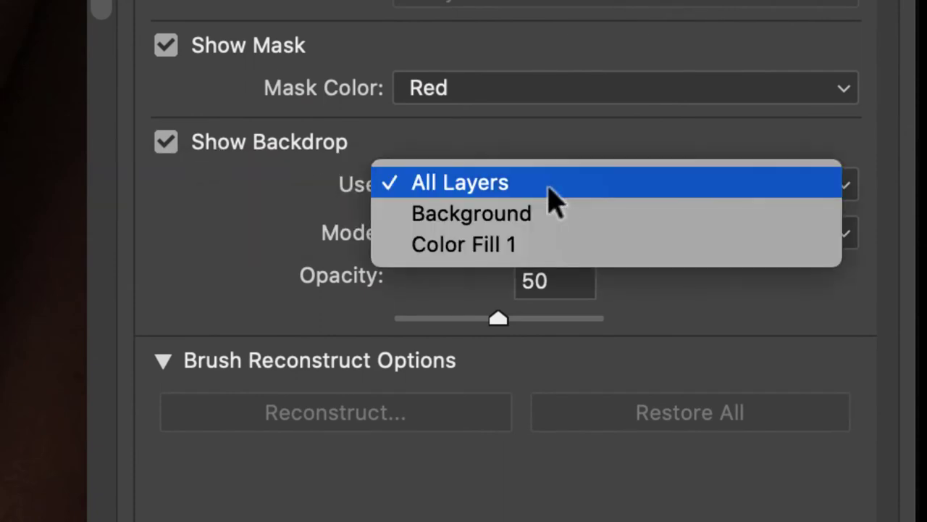
click(520, 216)
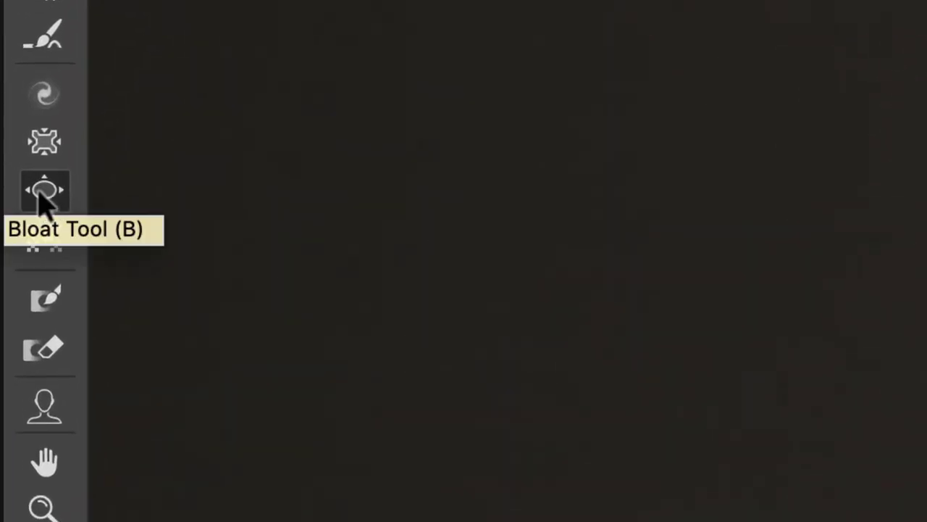
Select the Liquify Bloat Tool and resize its brush using the ] and [ keys
click(21, 154)
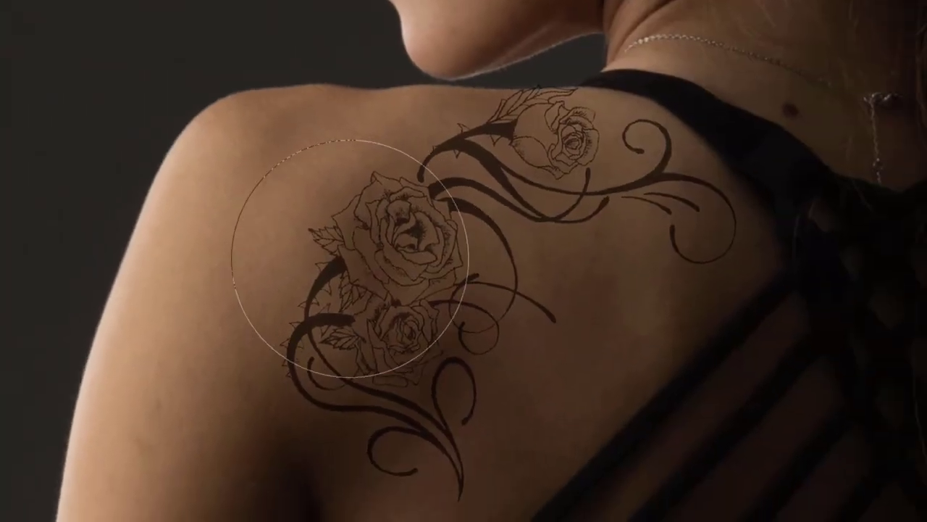
key(bracketright)
key(bracketright)
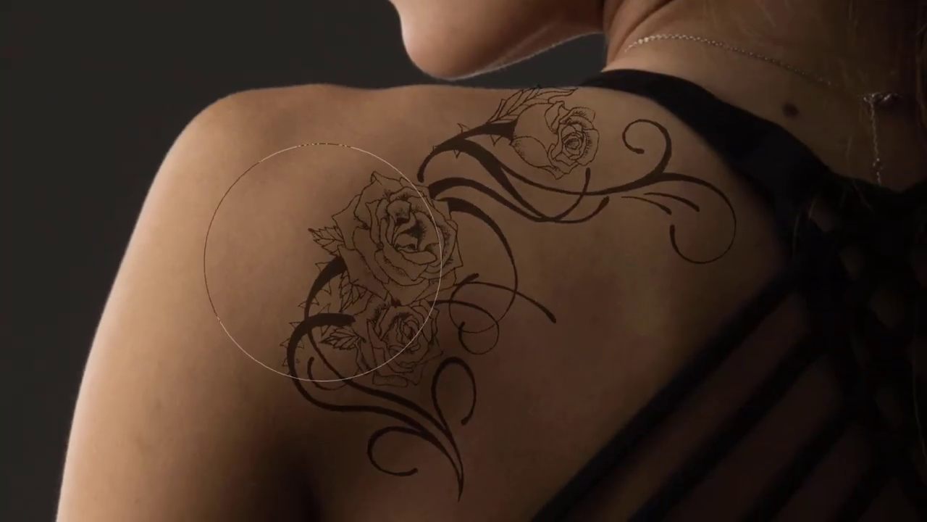
key(bracketleft)
key(bracketleft)
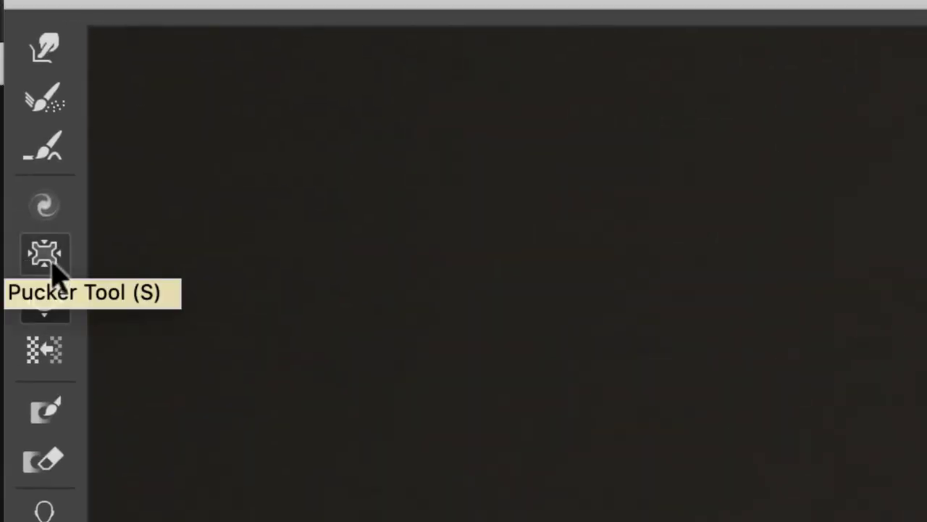
Use the Forward Warp Tool to bend the lower swirl's curl, then shrink the brush
click(50, 265)
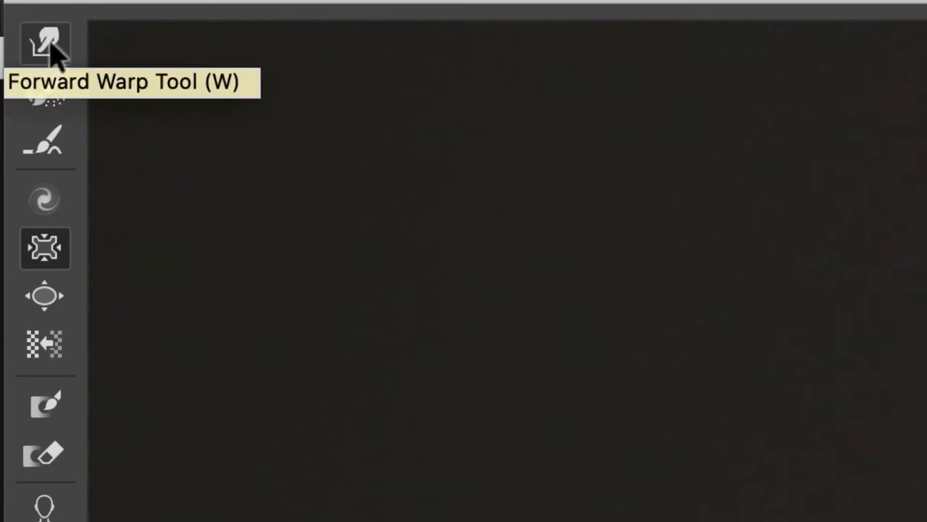
click(52, 52)
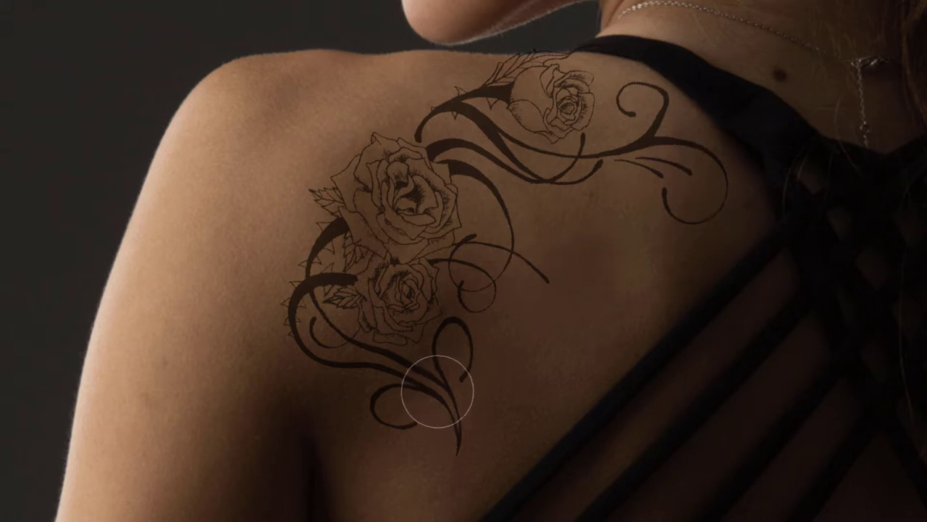
mouse_move(437, 391)
mouse_down()
mouse_move(425, 414)
mouse_move(408, 406)
mouse_move(411, 415)
mouse_up()
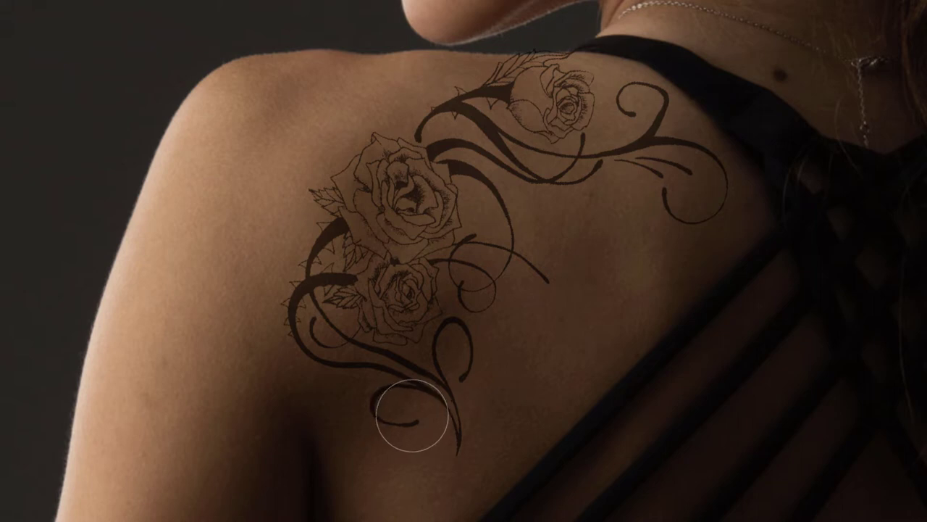
key(bracketleft)
key(bracketleft)
key(bracketleft)
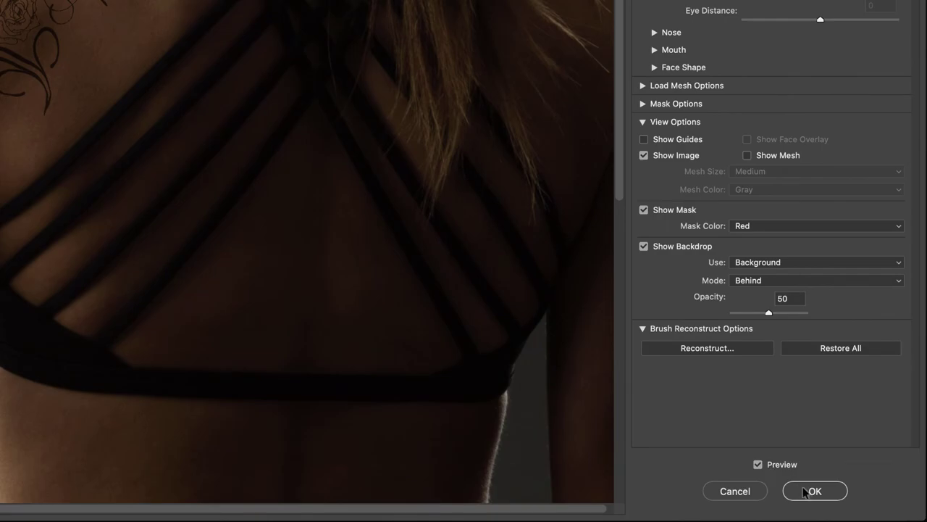
Apply the Liquify changes and zoom in on the upper rose
click(810, 491)
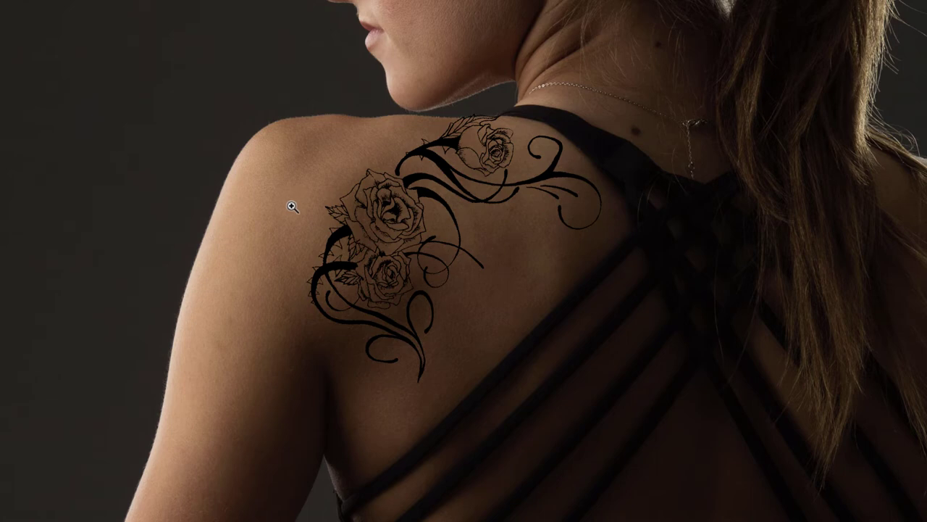
click(468, 150)
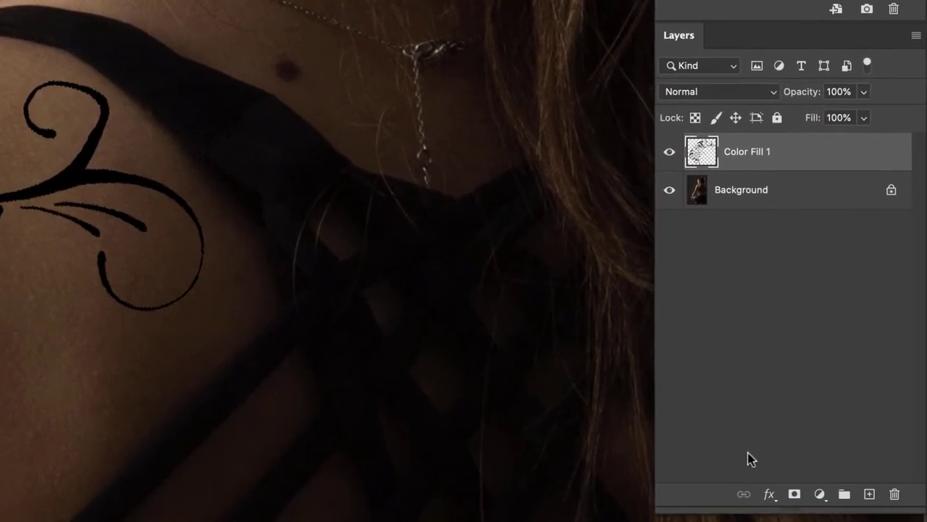
Add a layer mask to Color Fill 1, set black as foreground, and pick the 15 px Soft Round brush
click(795, 495)
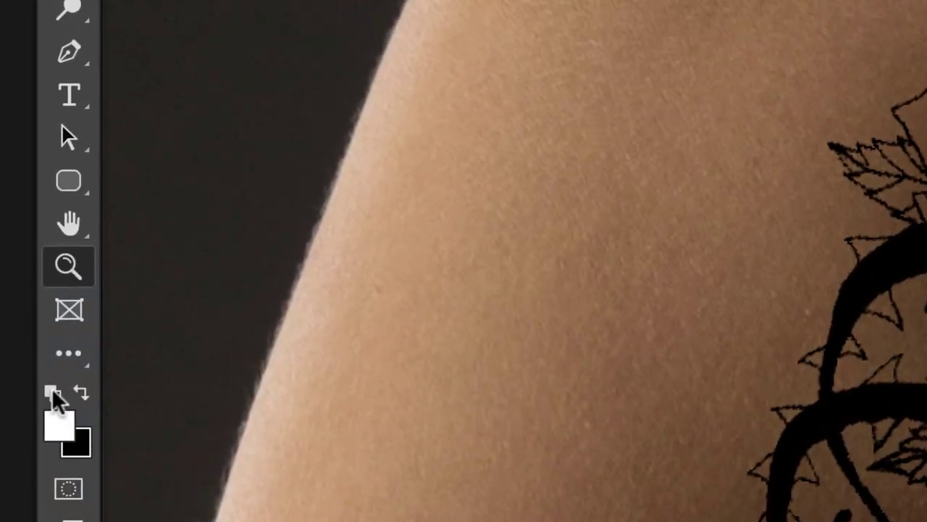
click(80, 395)
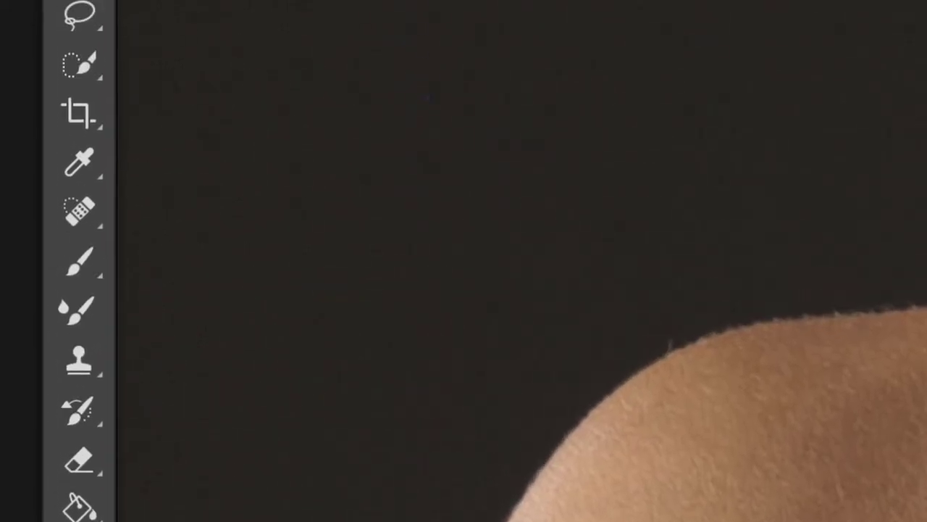
click(79, 336)
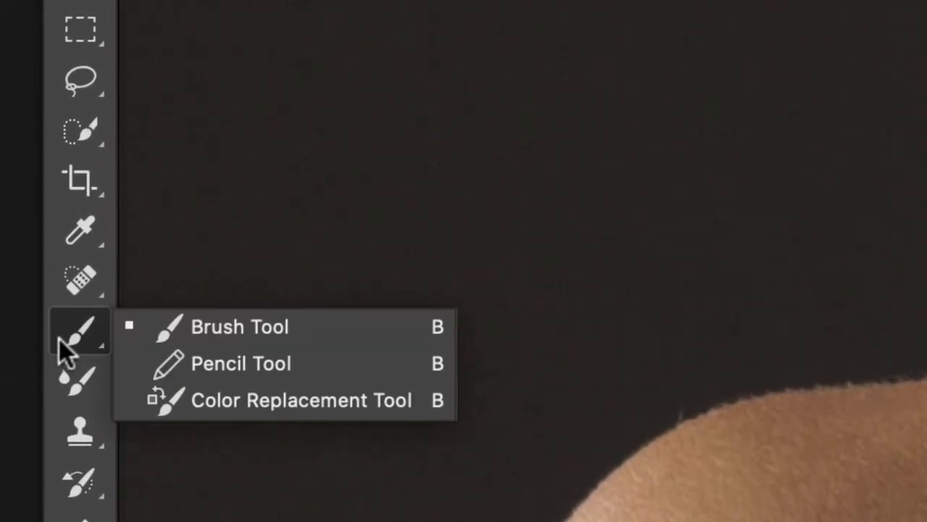
click(235, 32)
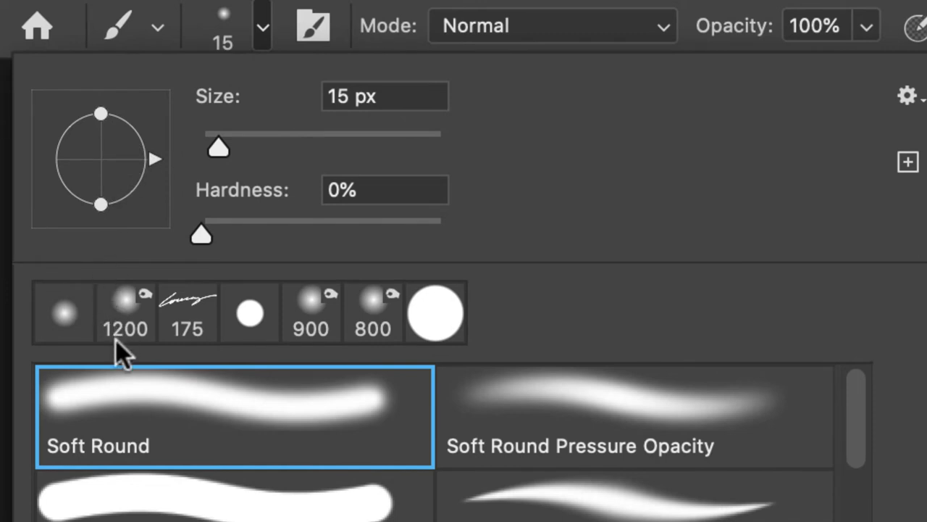
click(137, 427)
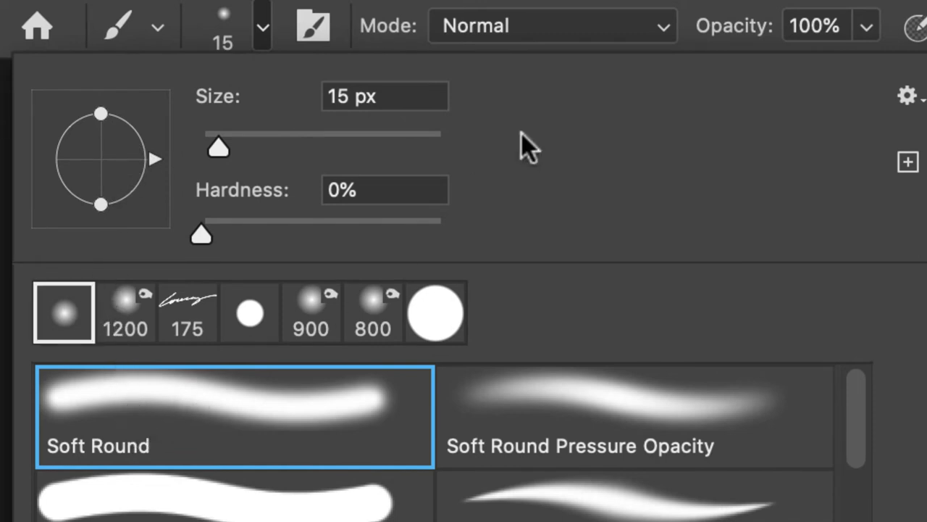
click(866, 27)
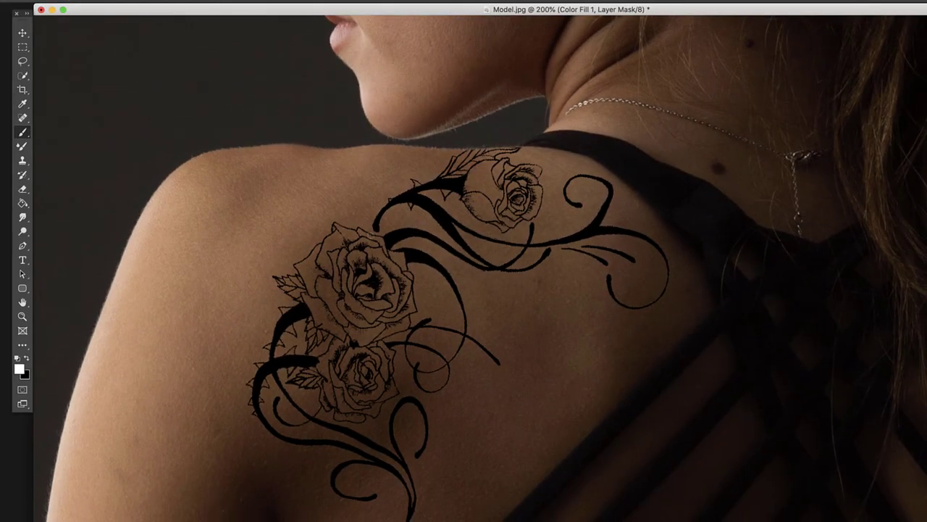
Zoom between 100% and 200% on the tattoo, repositioning the view and document window
key(z)
alt+click(389, 245)
drag(545, 245, 347, 186)
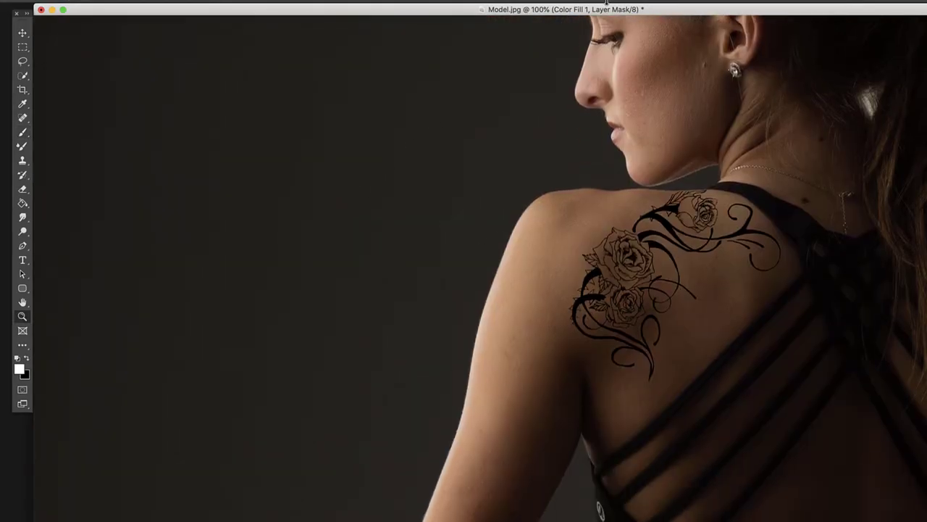
drag(644, 10, 503, 9)
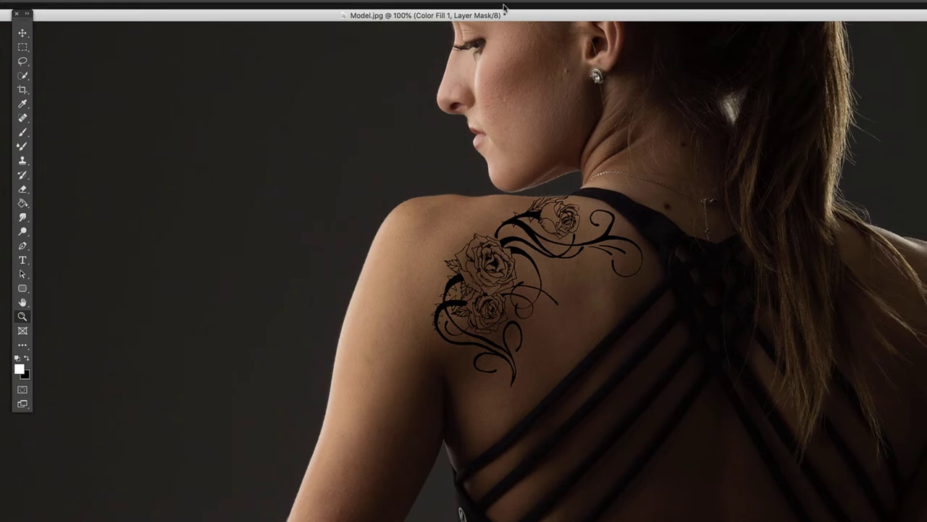
click(556, 275)
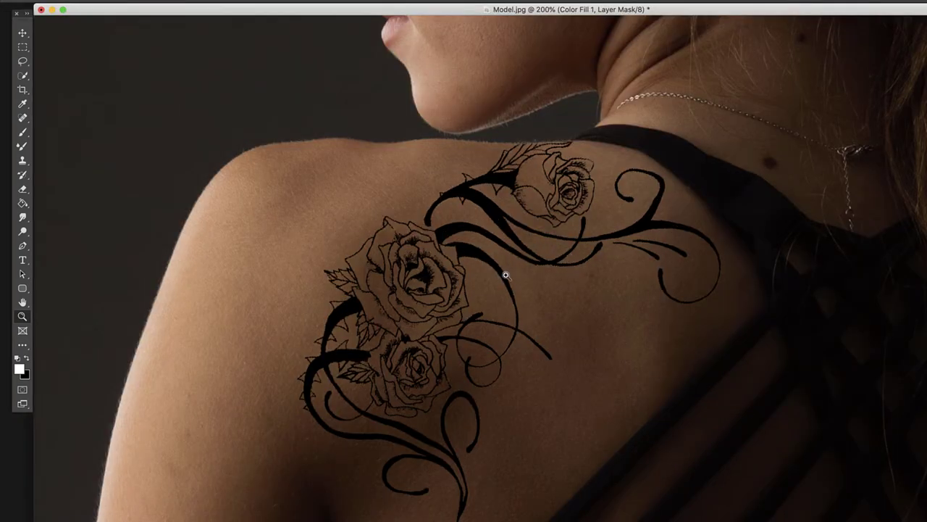
alt+click(448, 259)
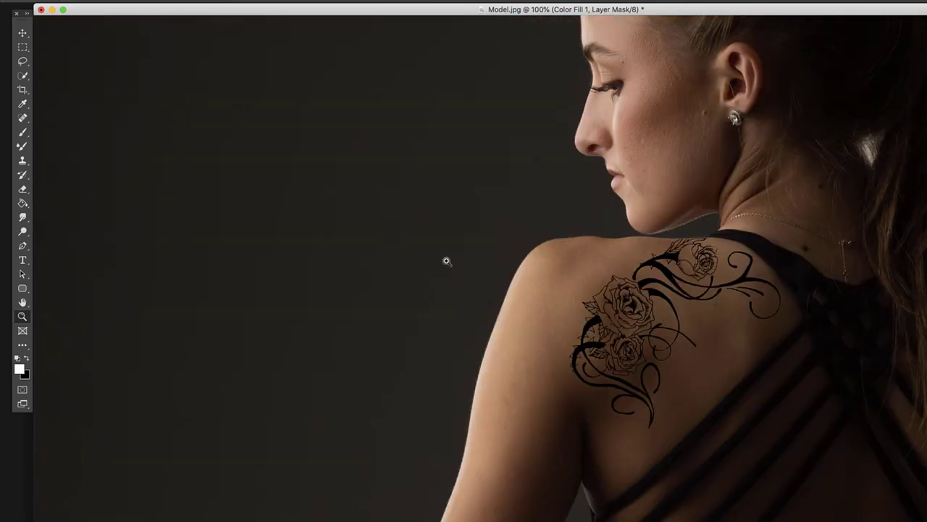
click(628, 309)
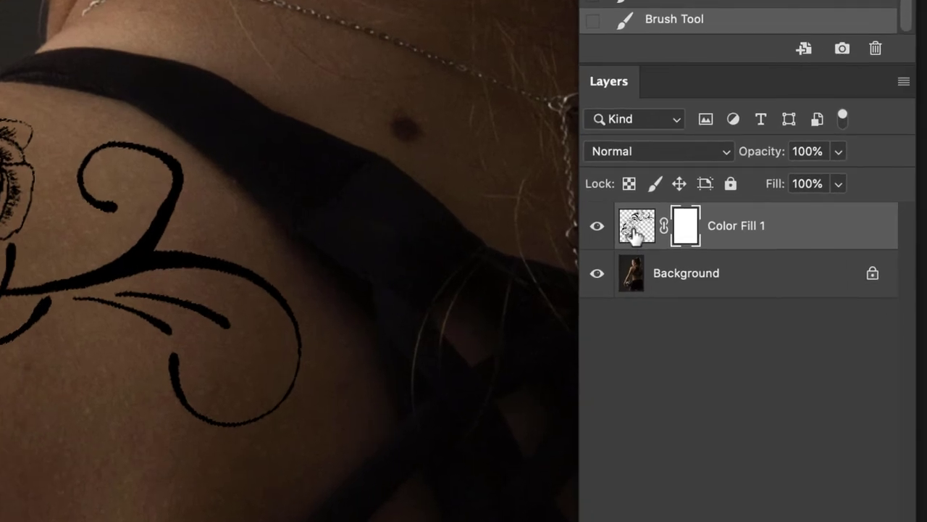
Target the Color Fill 1 layer thumbnail and apply a Gaussian Blur with a 1.1 pixel radius
click(636, 233)
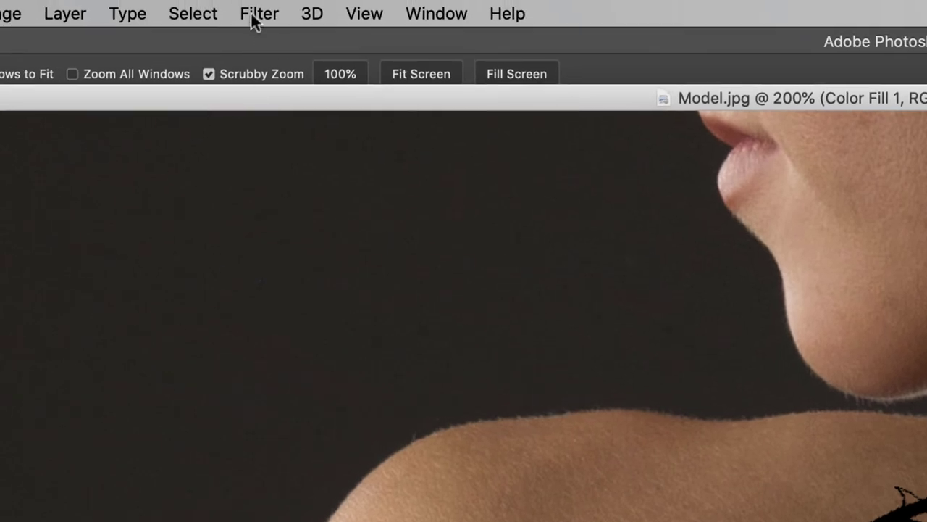
click(259, 14)
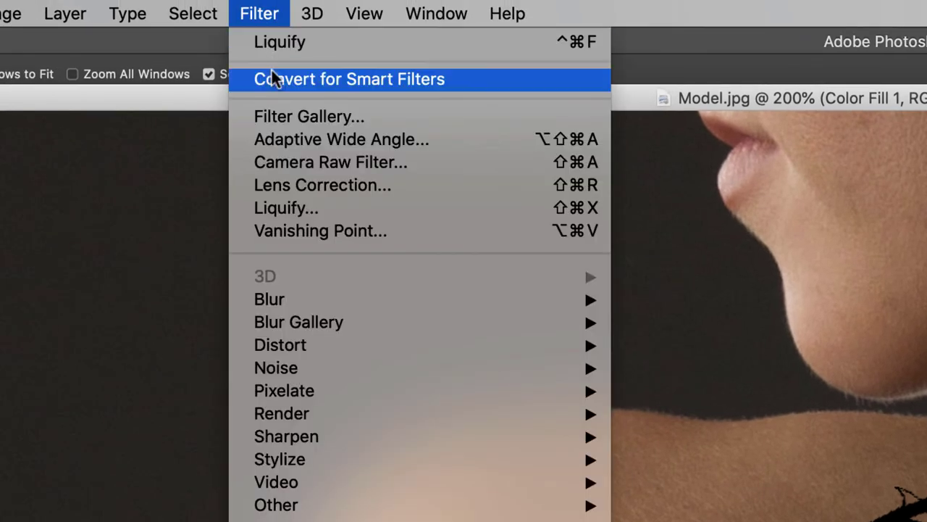
mouse_move(476, 311)
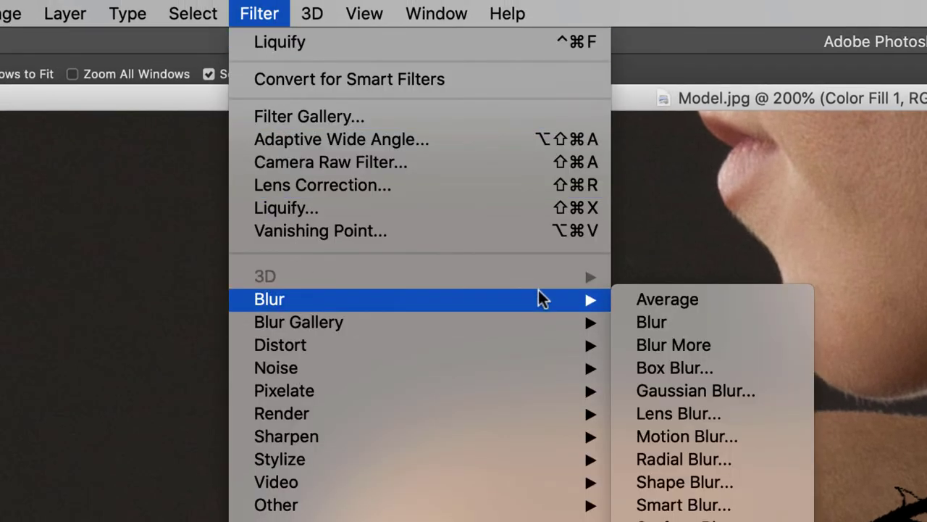
click(692, 389)
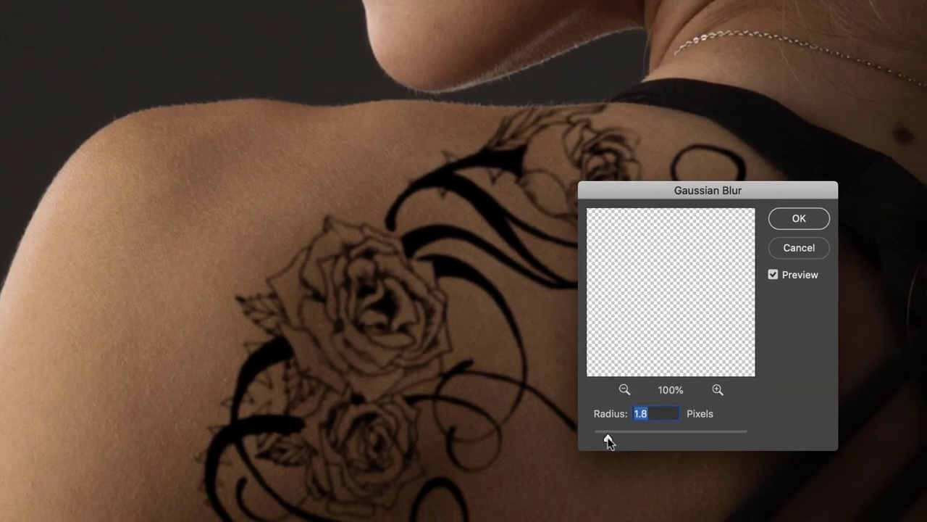
drag(603, 442, 601, 442)
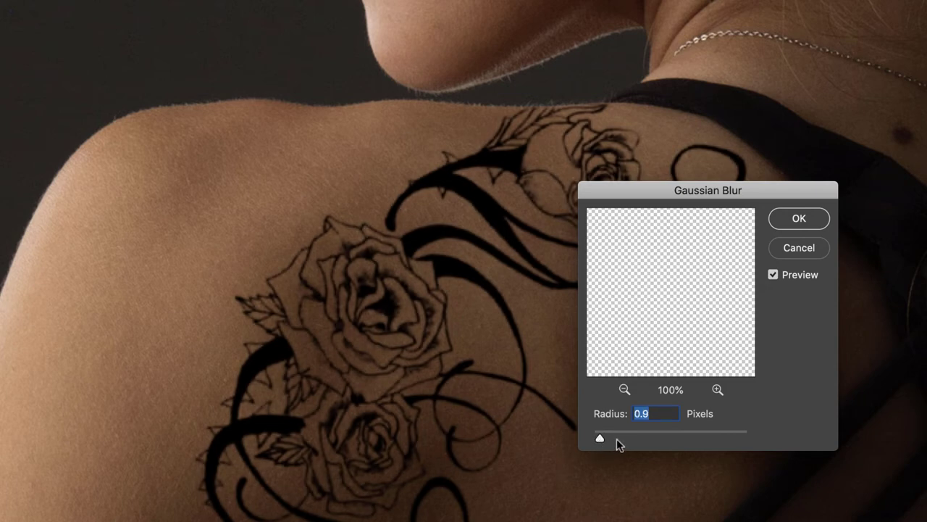
click(652, 413)
click(601, 438)
text(1.1)
click(808, 217)
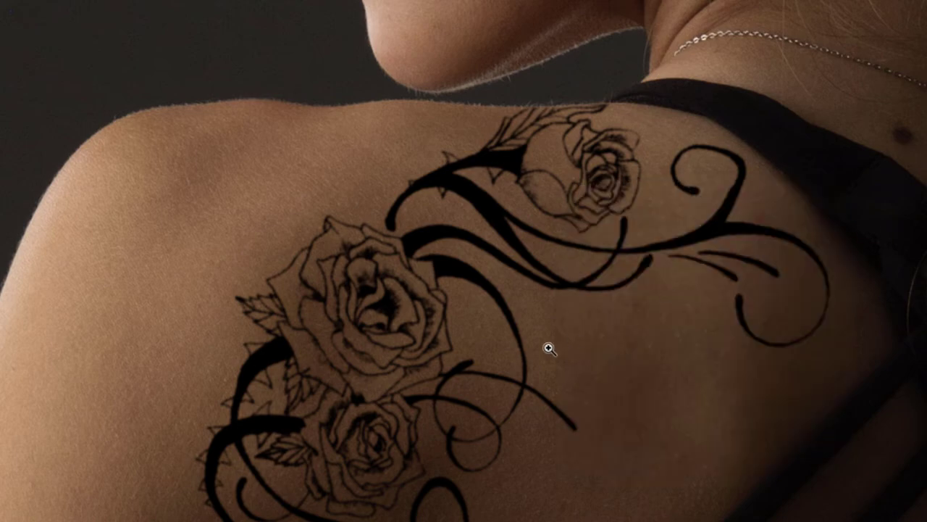
click(560, 347)
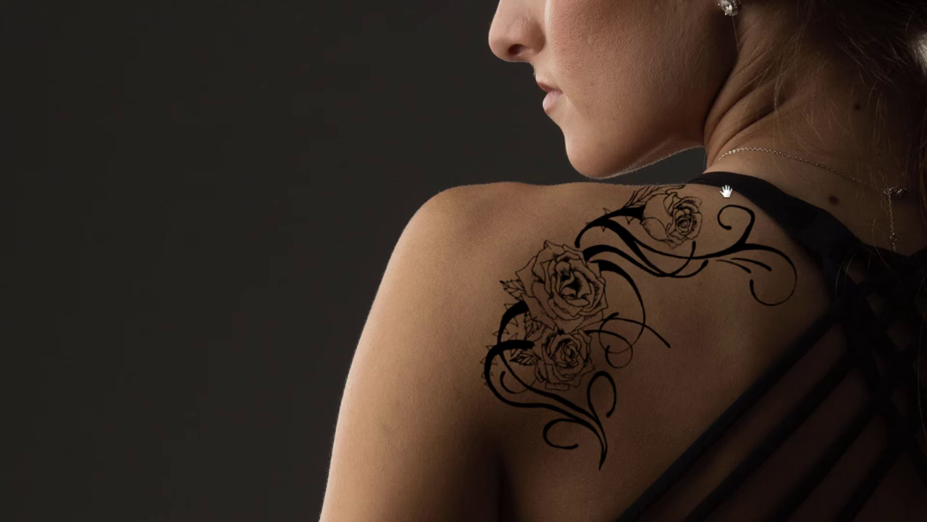
drag(726, 191, 505, 169)
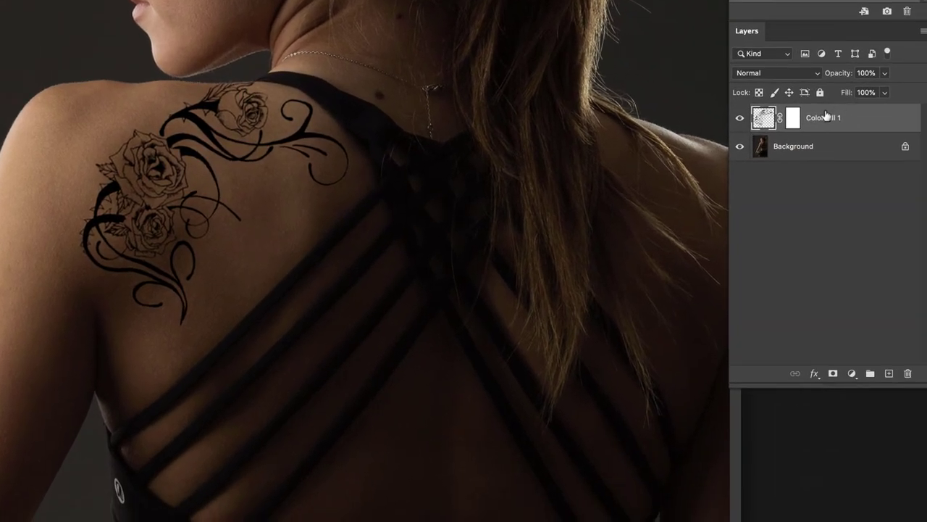
Blend the Color Fill 1 tattoo layer using Overlay mode at 73% opacity
click(885, 74)
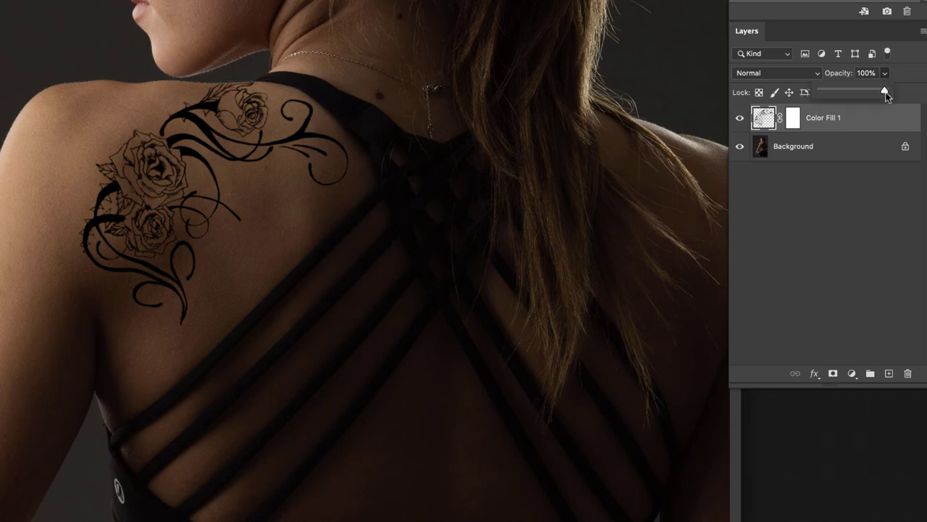
mouse_move(885, 92)
mouse_down()
mouse_move(863, 95)
mouse_move(876, 93)
mouse_up()
click(767, 77)
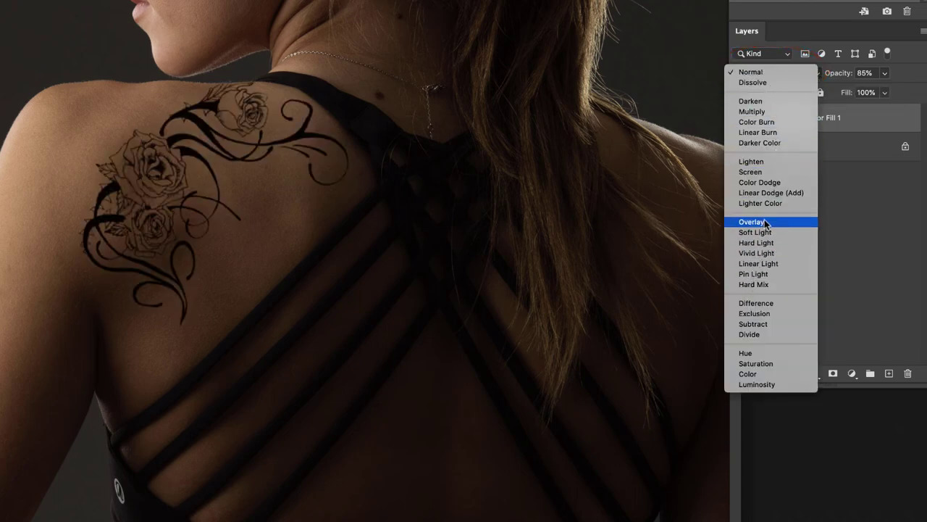
click(764, 221)
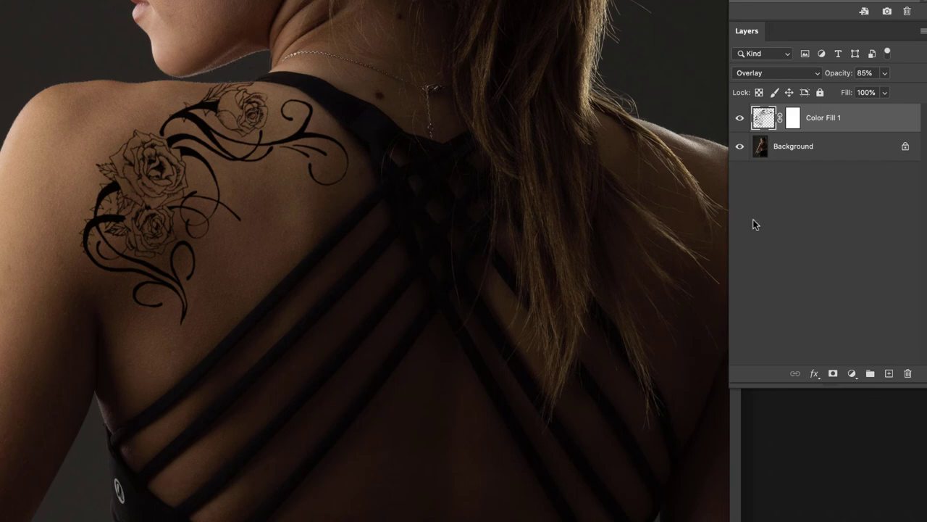
click(882, 75)
drag(875, 90, 878, 91)
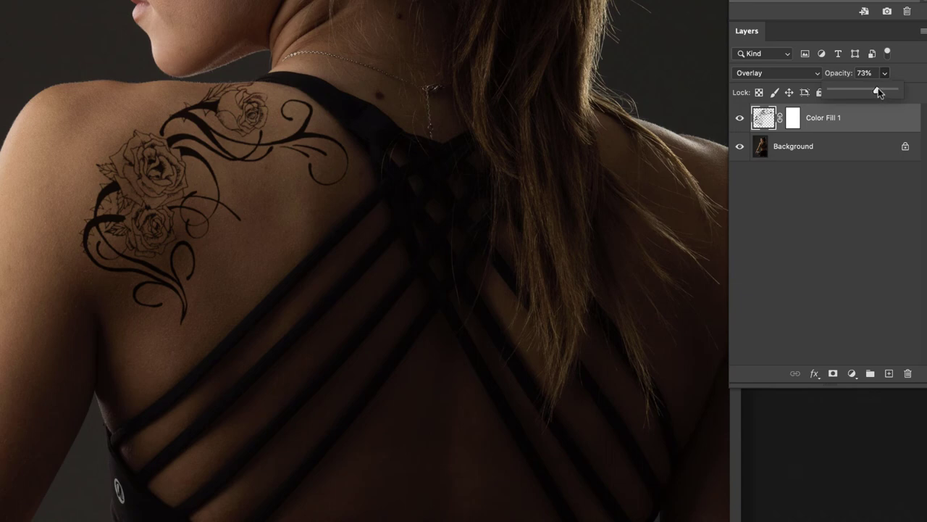
click(290, 163)
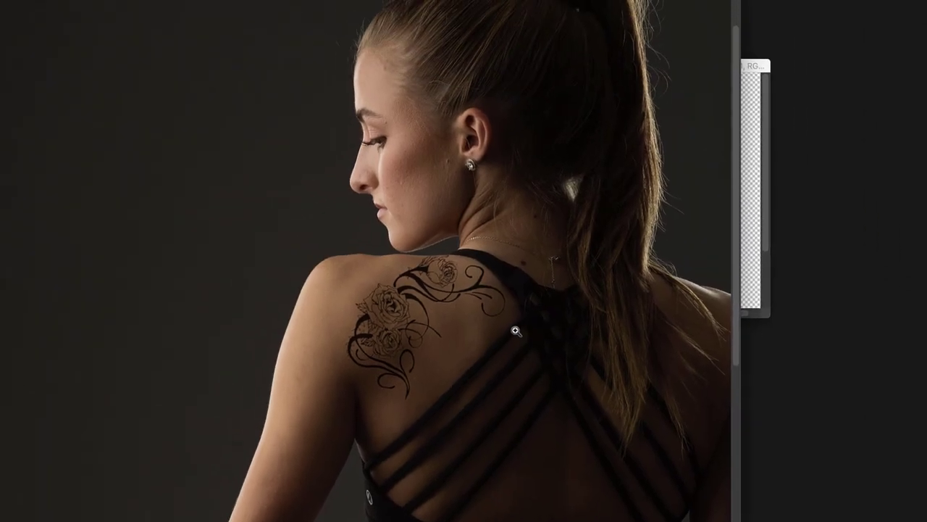
alt+click(505, 337)
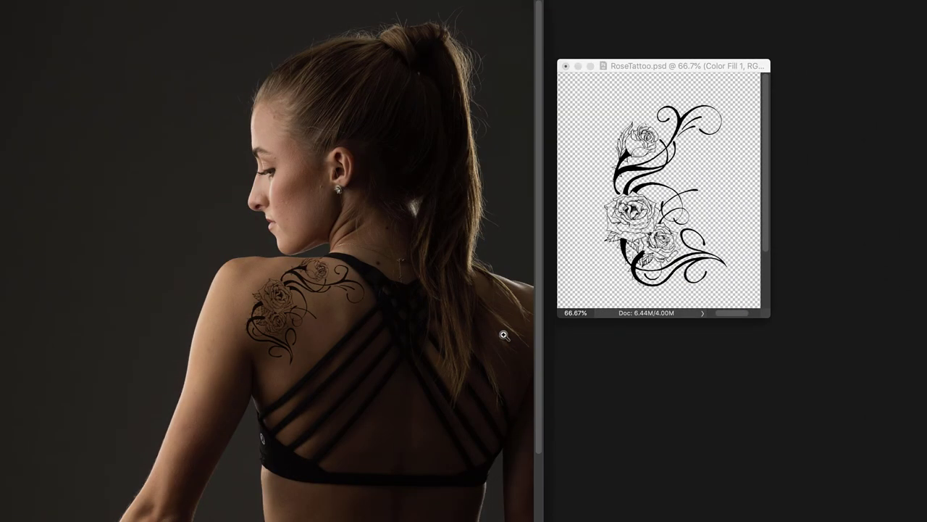
Fit the whole photo in the window, then zoom in closely on the tattoo
click(427, 325)
key(ctrl+0)
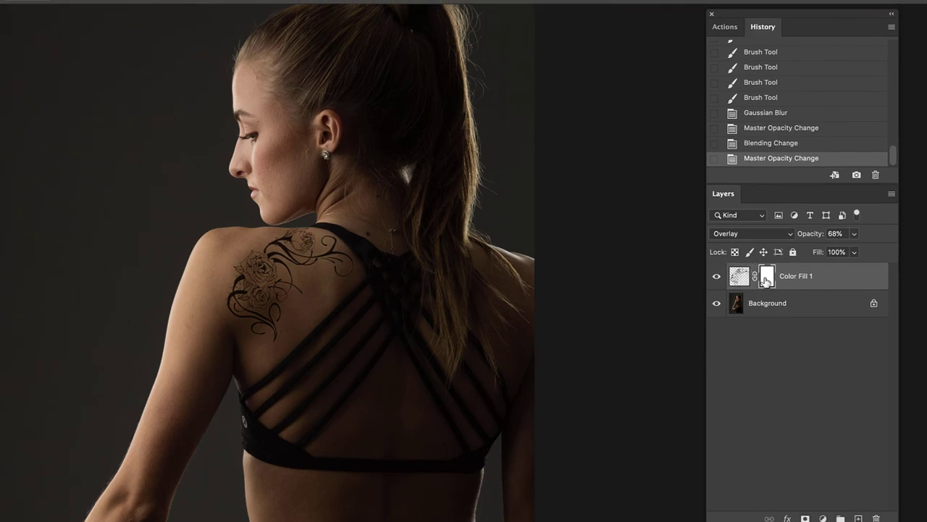
click(344, 338)
click(338, 273)
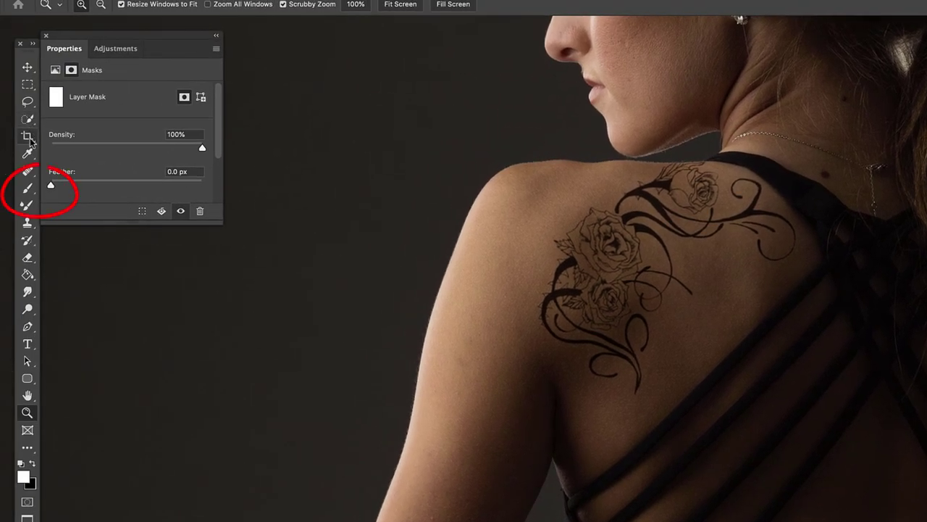
Set up a black Brush at 19% opacity and close the mask properties
click(29, 189)
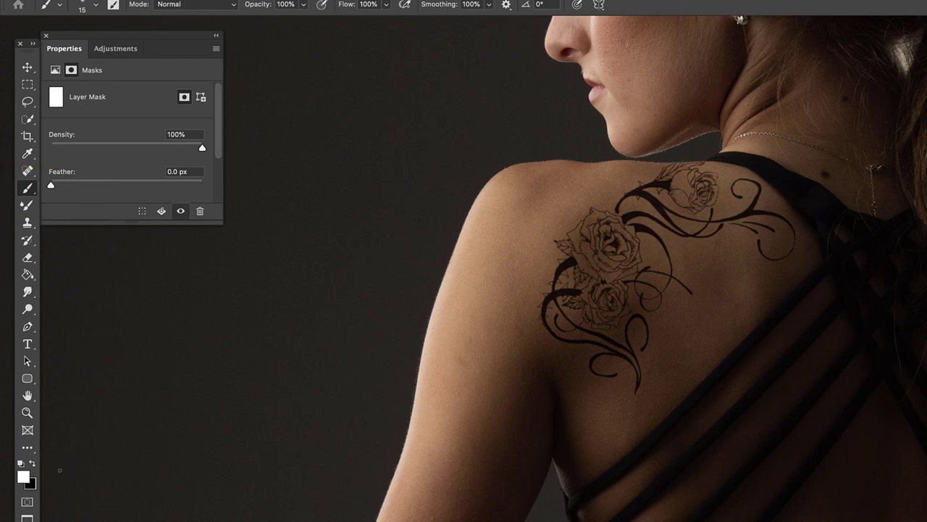
key(x)
click(43, 37)
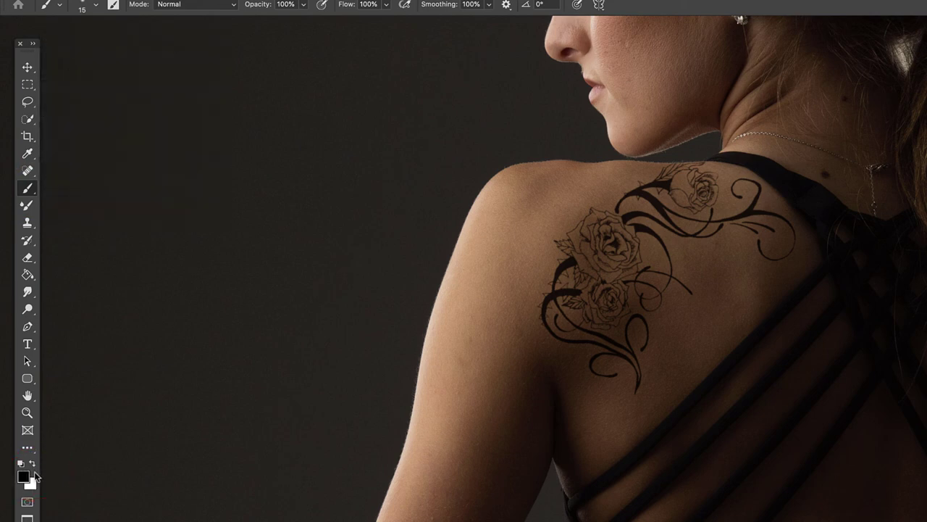
drag(306, 9, 255, 24)
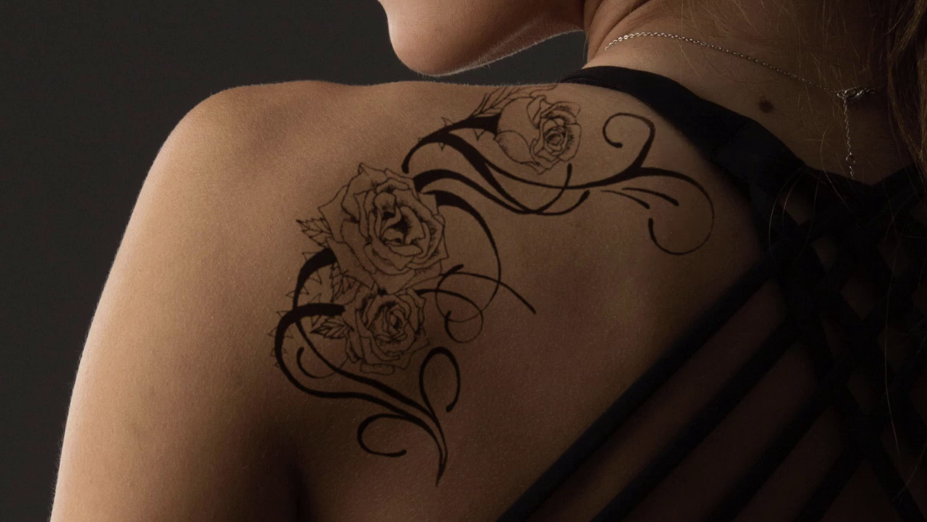
scroll(840, 320, down, 3)
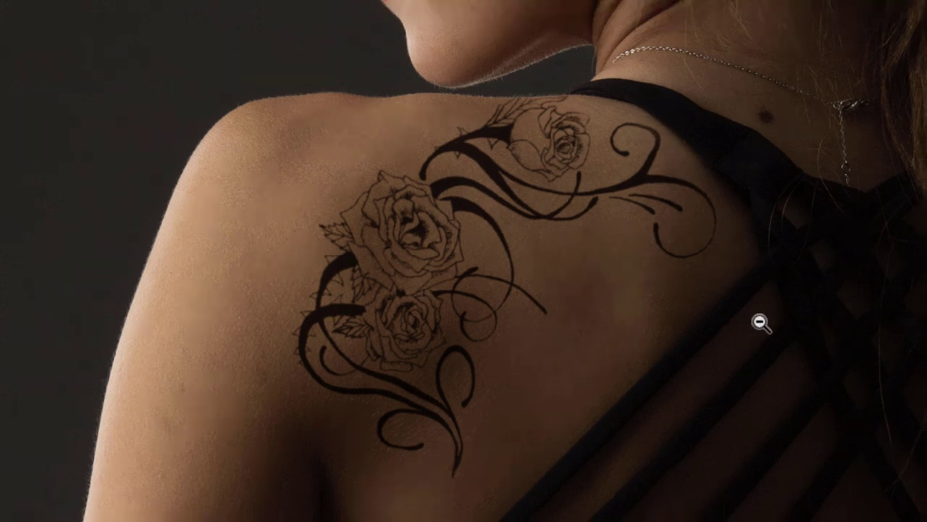